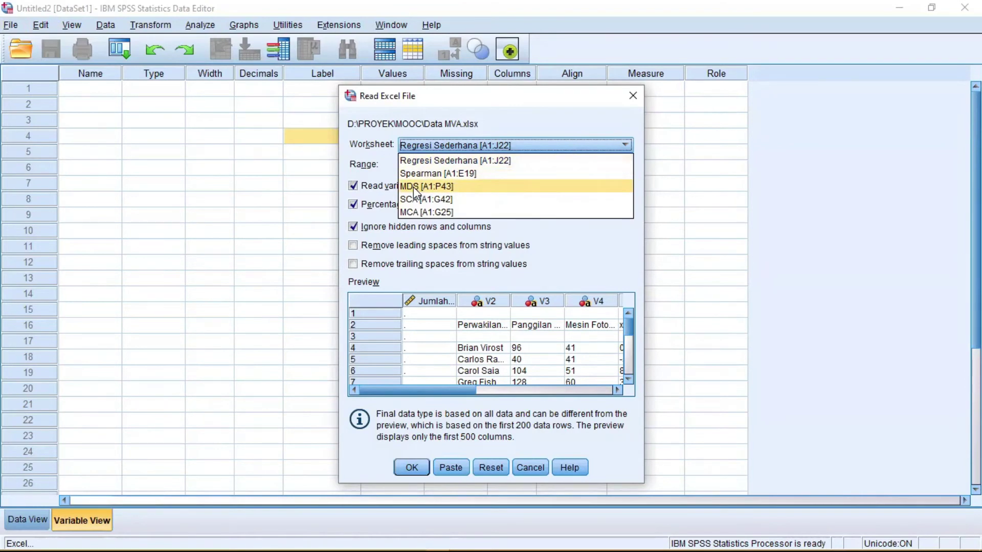
# Step: Import the MDS worksheet from Data MVA.xlsx after checking its preview, with variable names read from the first row
pyautogui.click(413, 186)
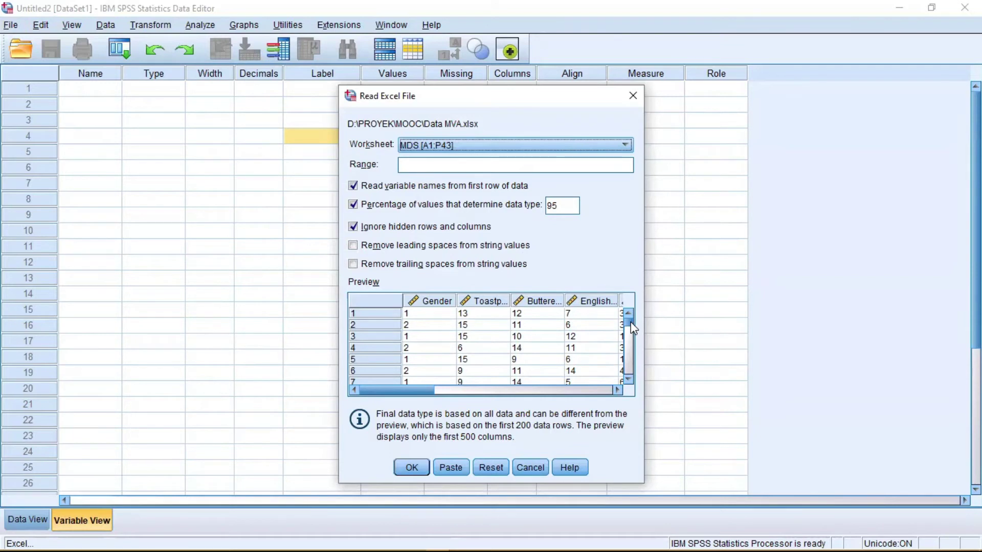
pyautogui.moveTo(628, 322); pyautogui.dragTo(626, 370)
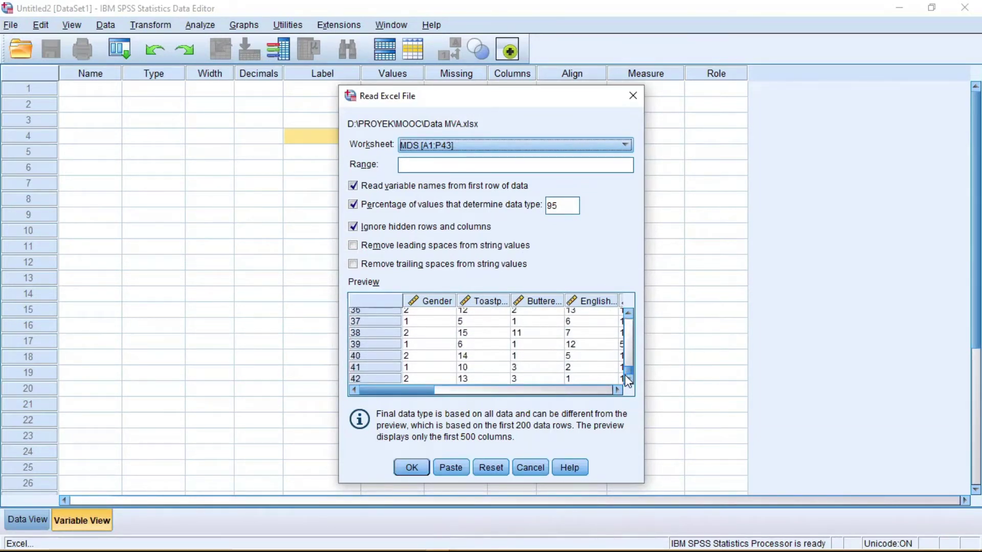
pyautogui.moveTo(397, 389); pyautogui.dragTo(596, 412)
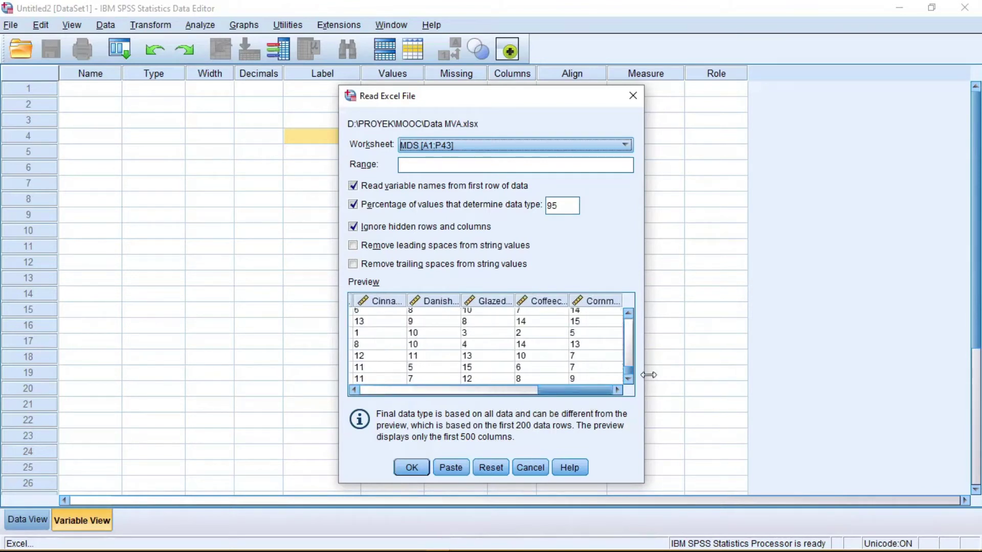
pyautogui.moveTo(627, 372); pyautogui.dragTo(628, 310)
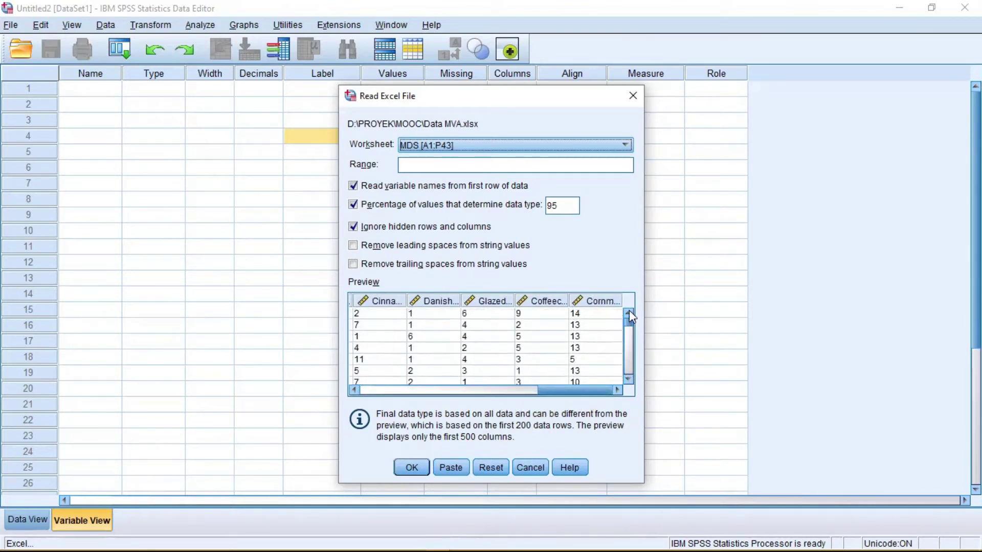
pyautogui.click(411, 467)
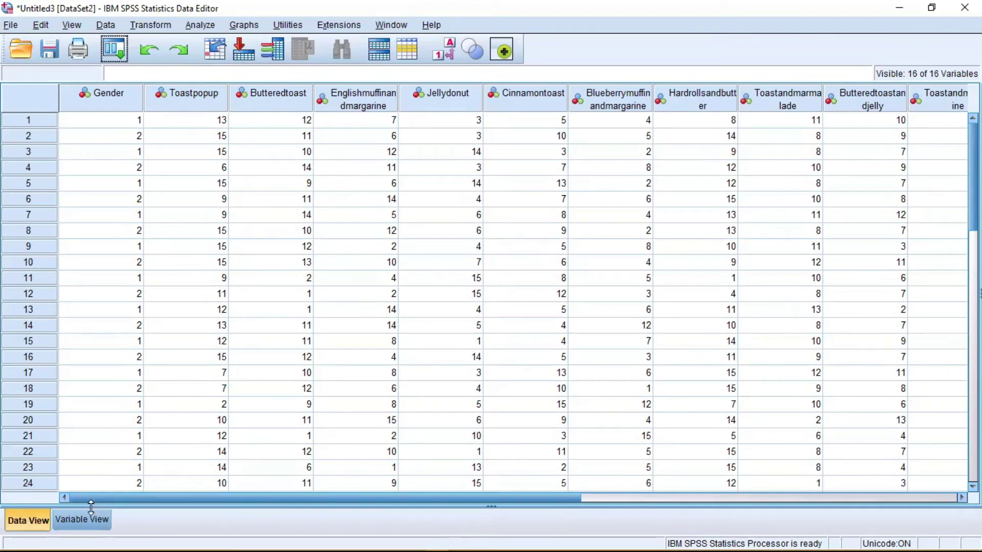
# Step: Examine the imported variables' measurement levels and the individual Toastpopup ranking values in the data
pyautogui.click(85, 523)
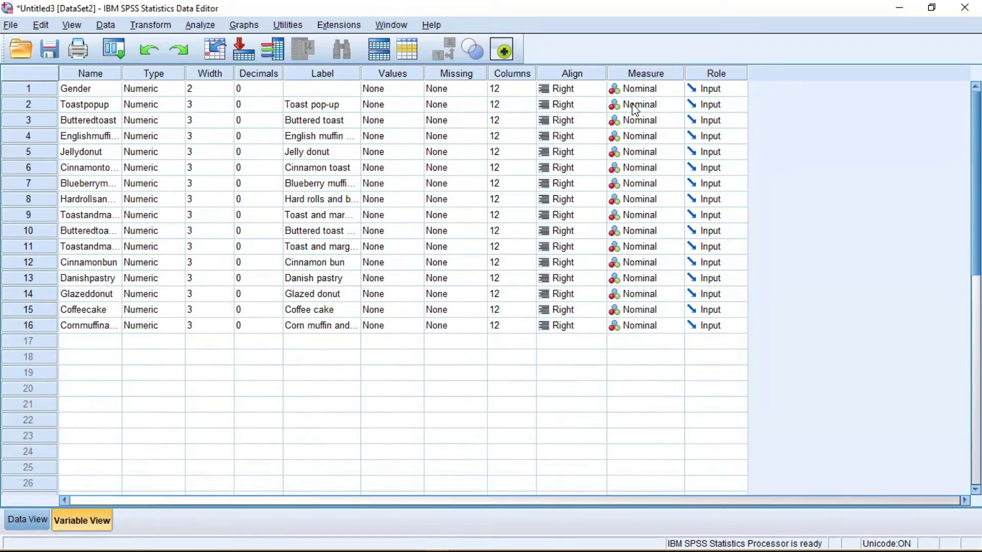
pyautogui.click(26, 524)
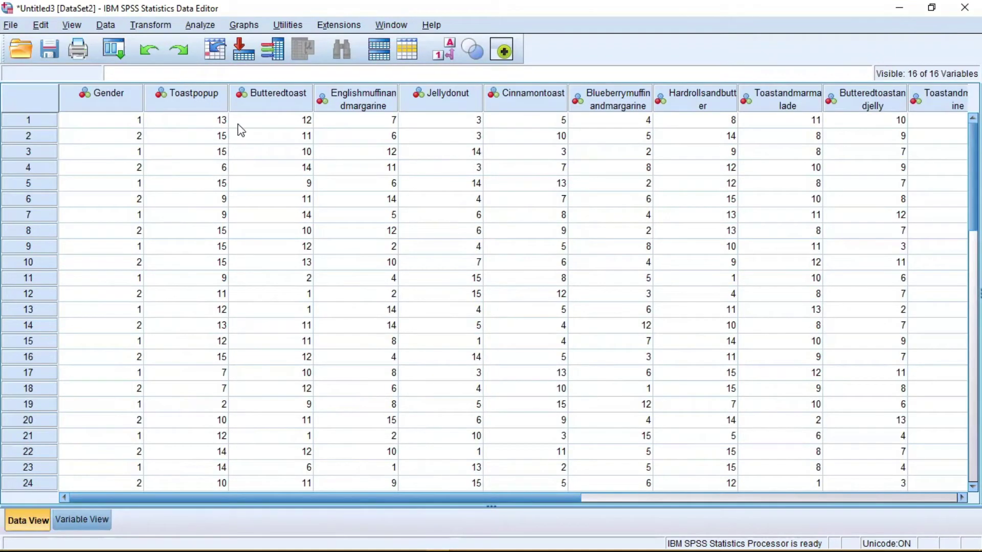
pyautogui.click(224, 219)
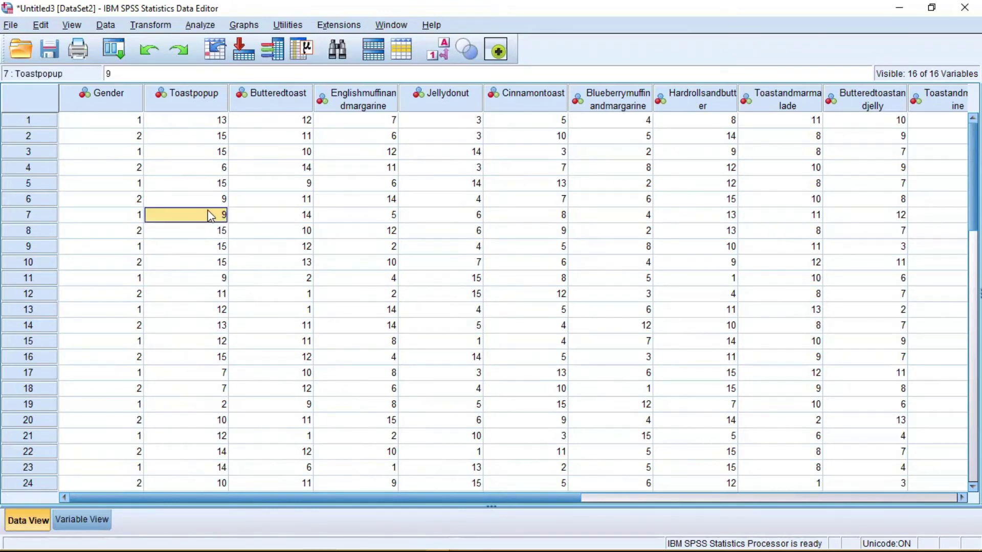
pyautogui.click(215, 229)
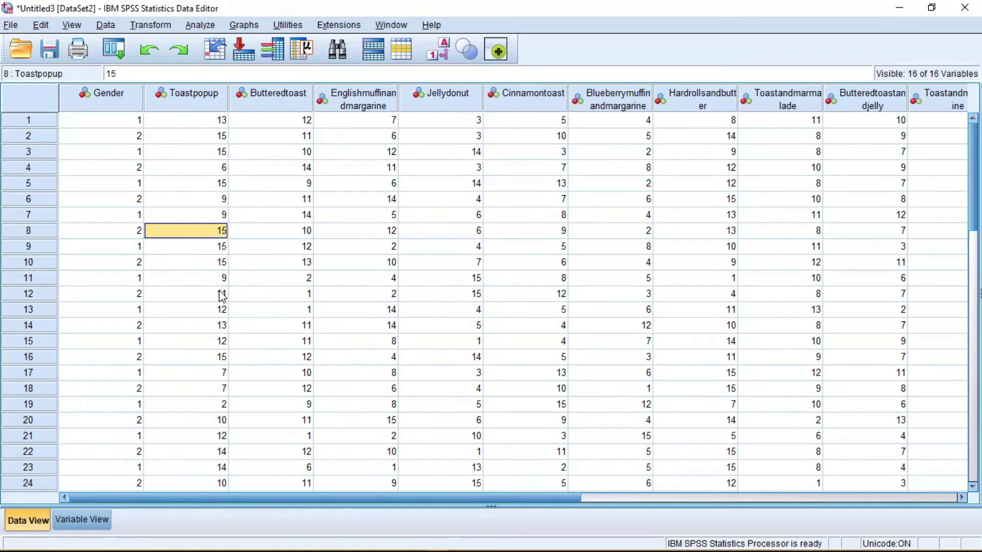
pyautogui.click(221, 405)
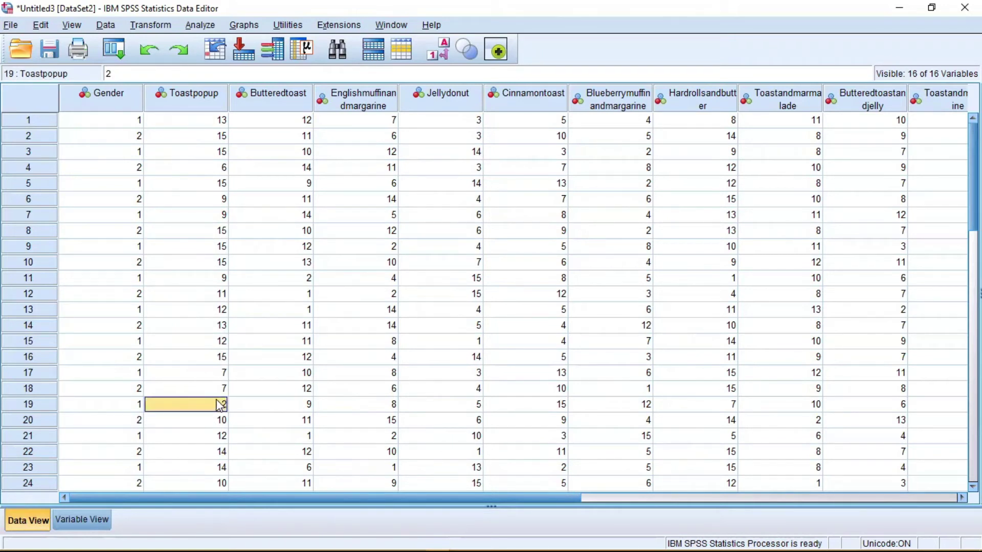
pyautogui.click(220, 357)
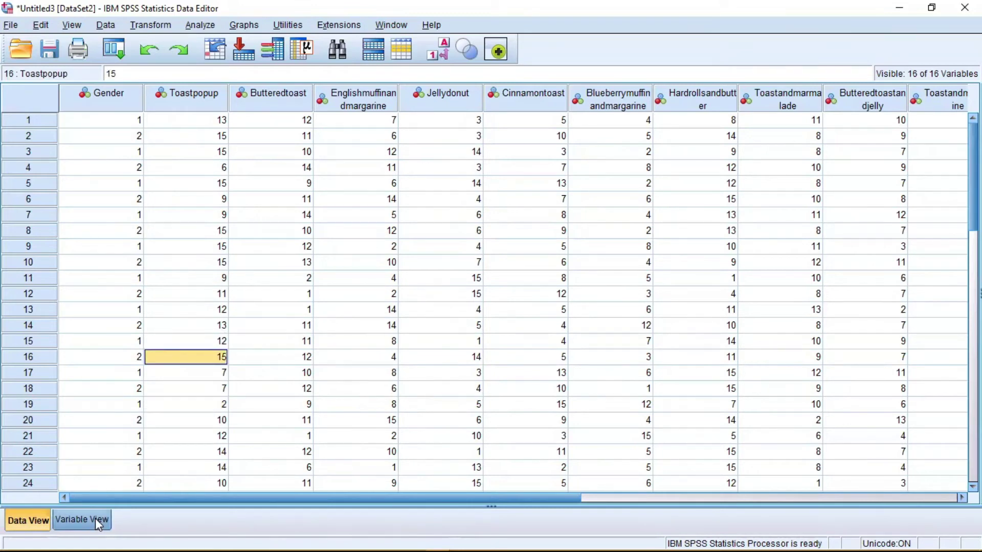
# Step: Set the measurement level of all variables from Toastpopup to the corn muffin variable to Ordinal and return to the data
pyautogui.click(95, 519)
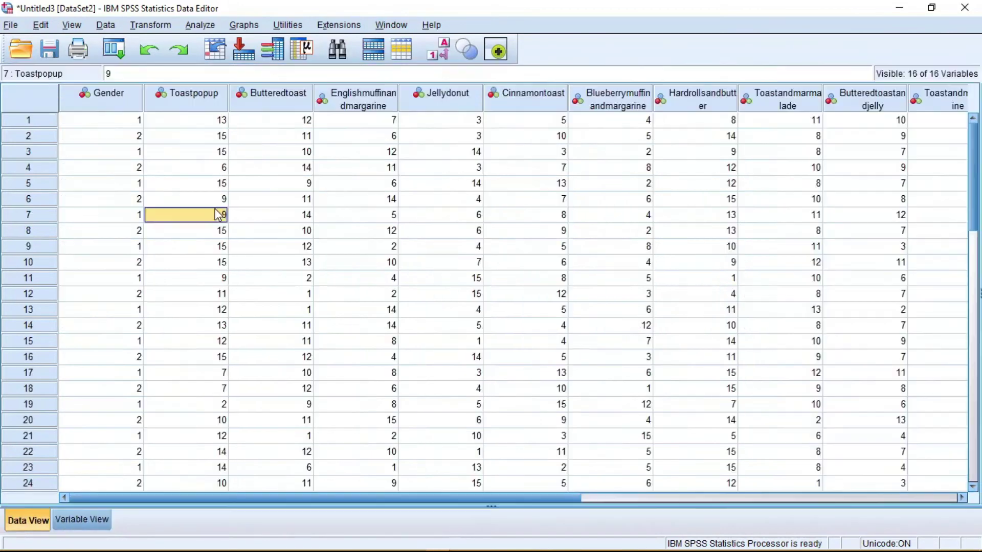
pyautogui.click(675, 105)
pyautogui.click(639, 131)
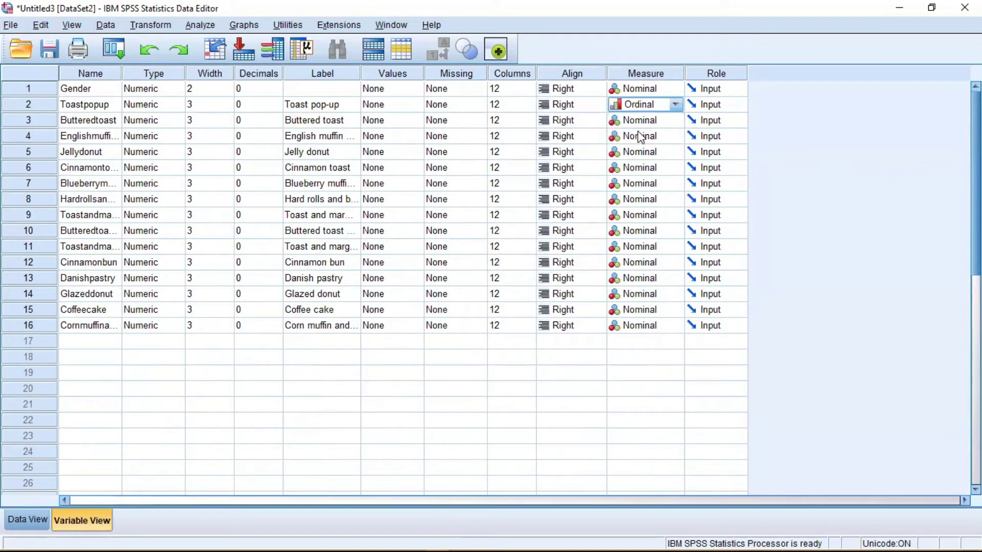
pyautogui.click(650, 122)
pyautogui.click(643, 148)
pyautogui.click(652, 138)
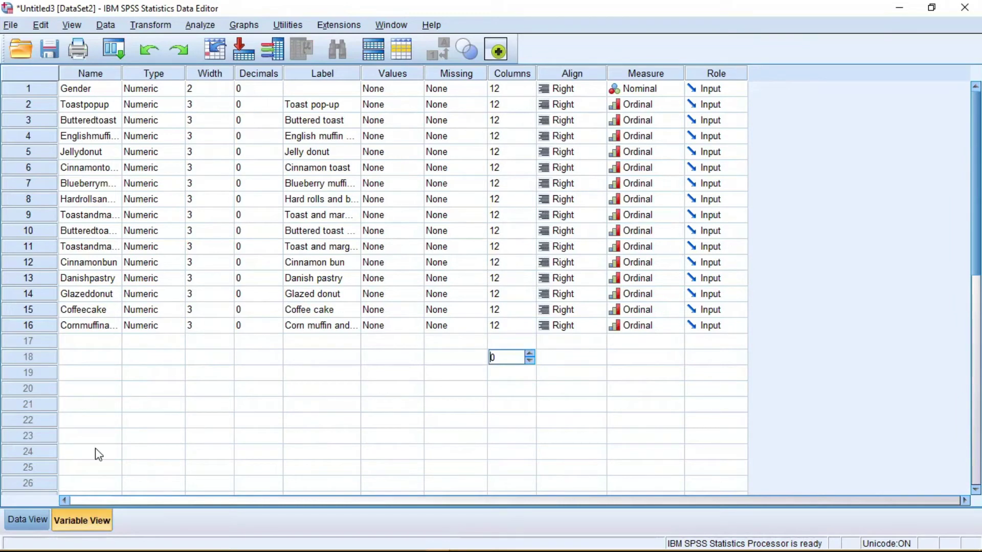
pyautogui.click(27, 524)
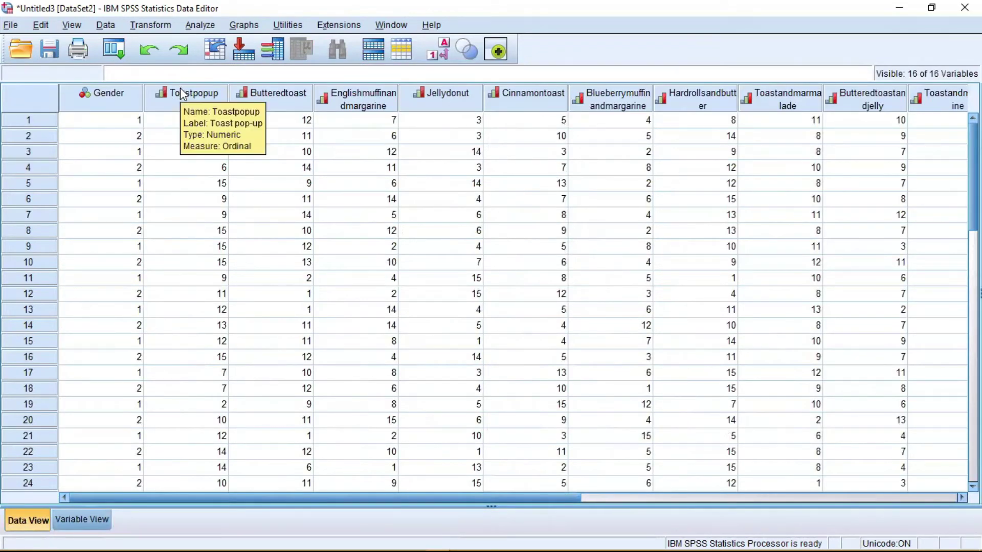
# Step: Start a Multidimensional Unfolding (PREFSCAL) analysis and assign every variable except Gender as Proximities
pyautogui.click(203, 26)
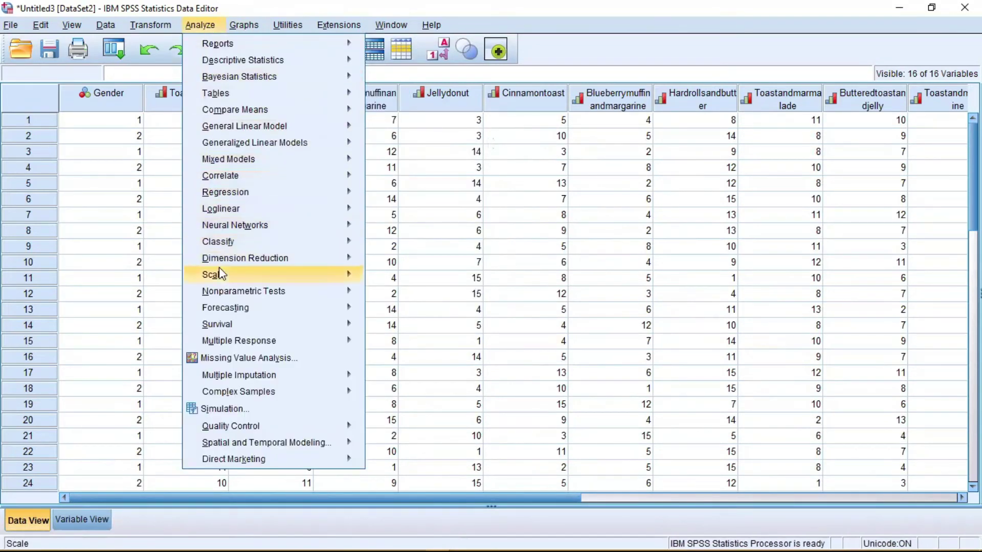
pyautogui.moveTo(223, 276)
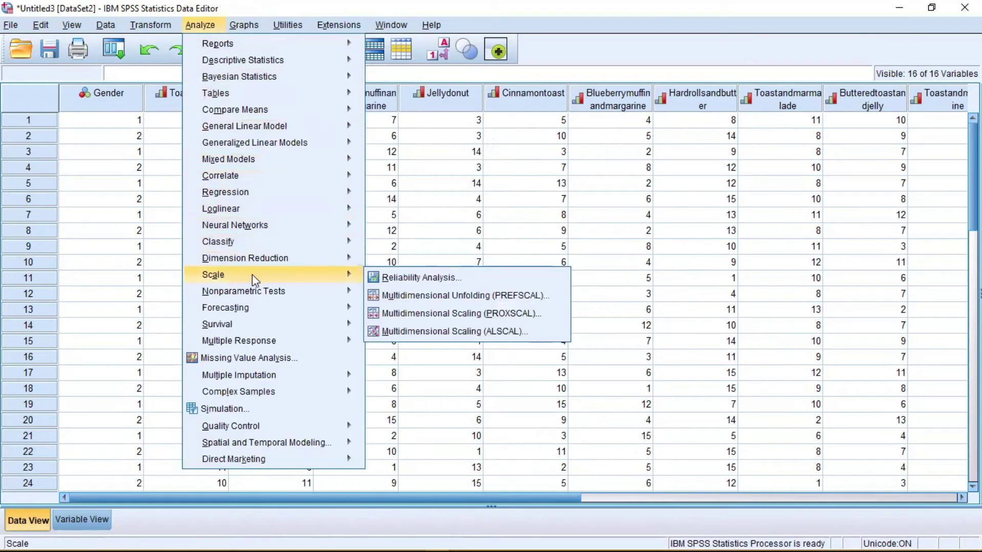
pyautogui.click(403, 295)
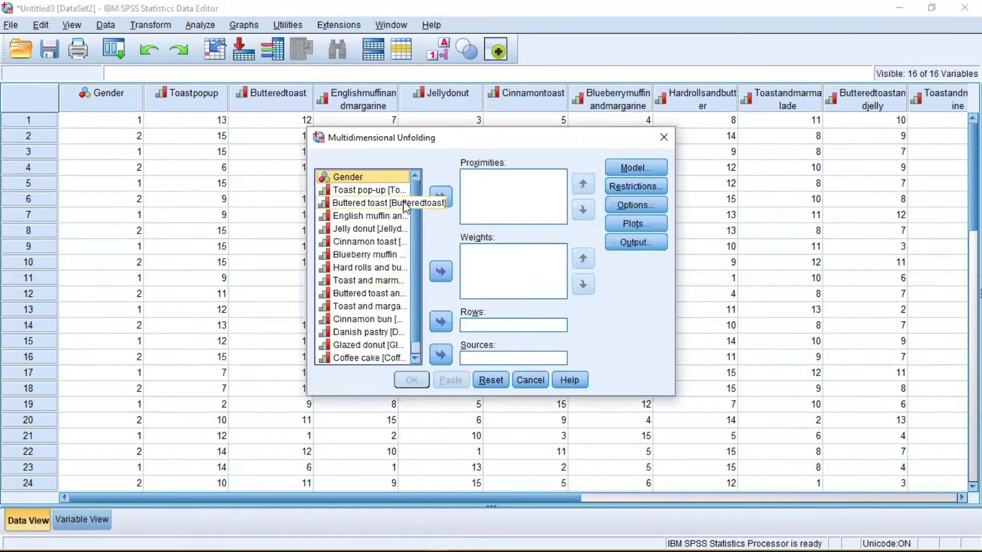
pyautogui.click(378, 192)
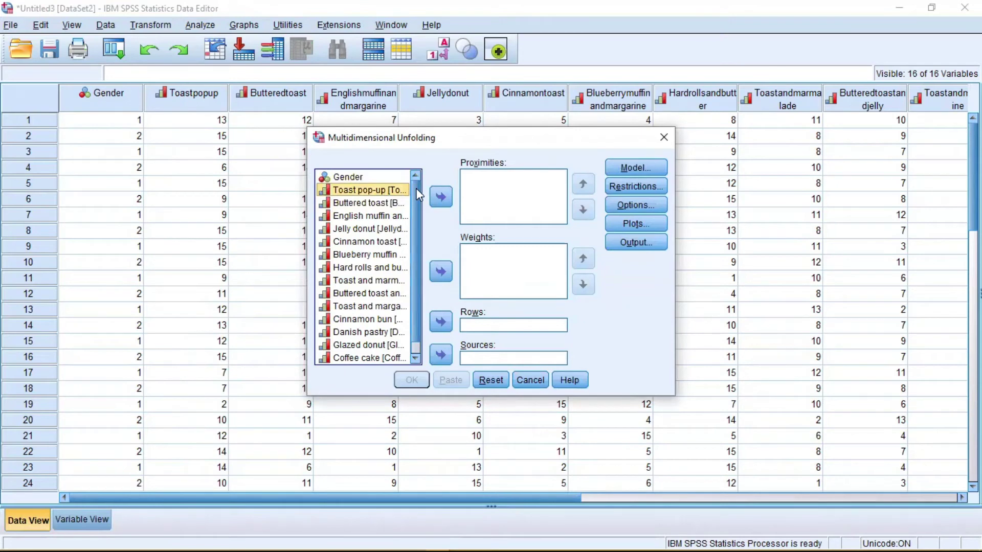
pyautogui.scroll(-1, 419, 195)
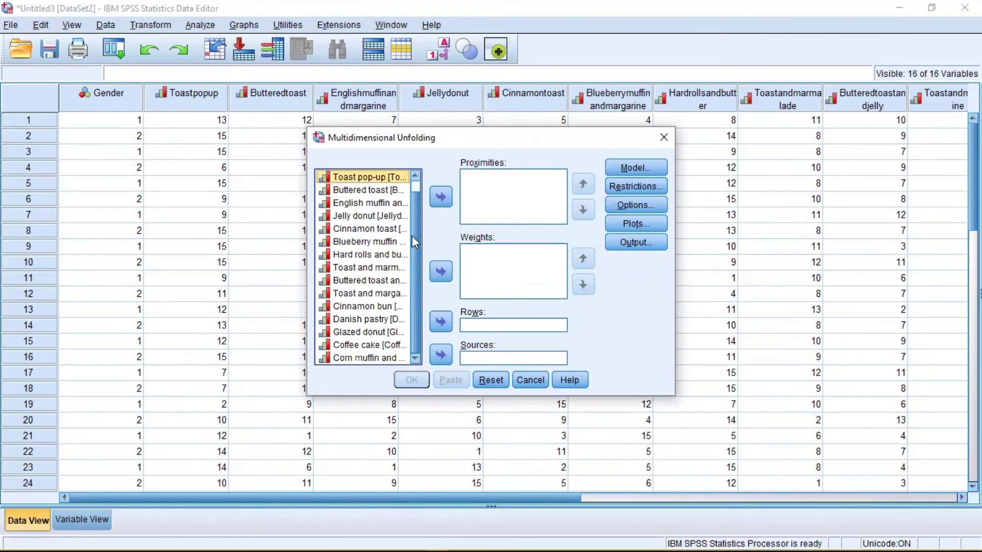
pyautogui.keyDown('shift'); pyautogui.click(374, 361); pyautogui.keyUp('shift')
pyautogui.scroll(1, 397, 243)
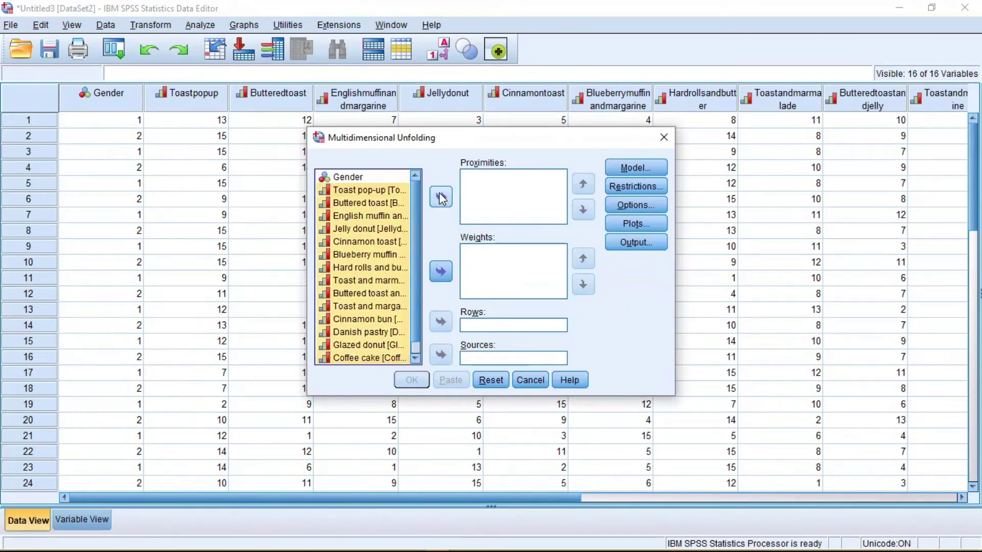
pyautogui.click(441, 197)
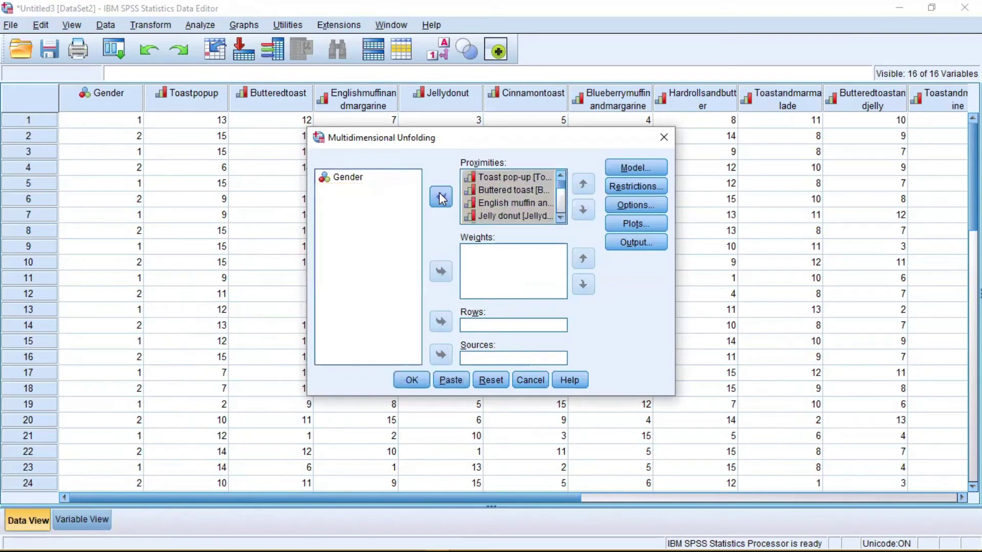
# Step: Set the imputation of the Classical initial configuration to Spearman and run the unfolding analysis
pyautogui.click(633, 205)
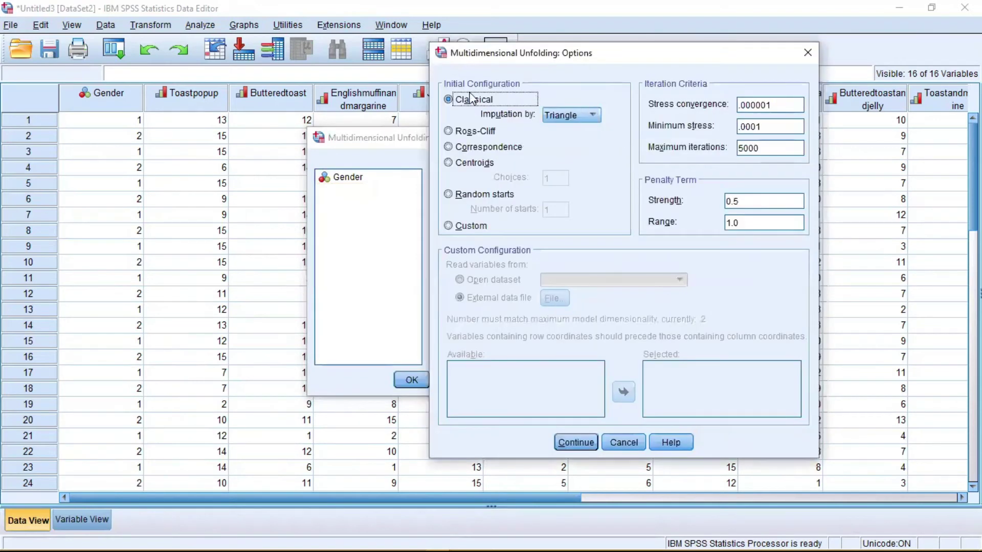
pyautogui.click(591, 115)
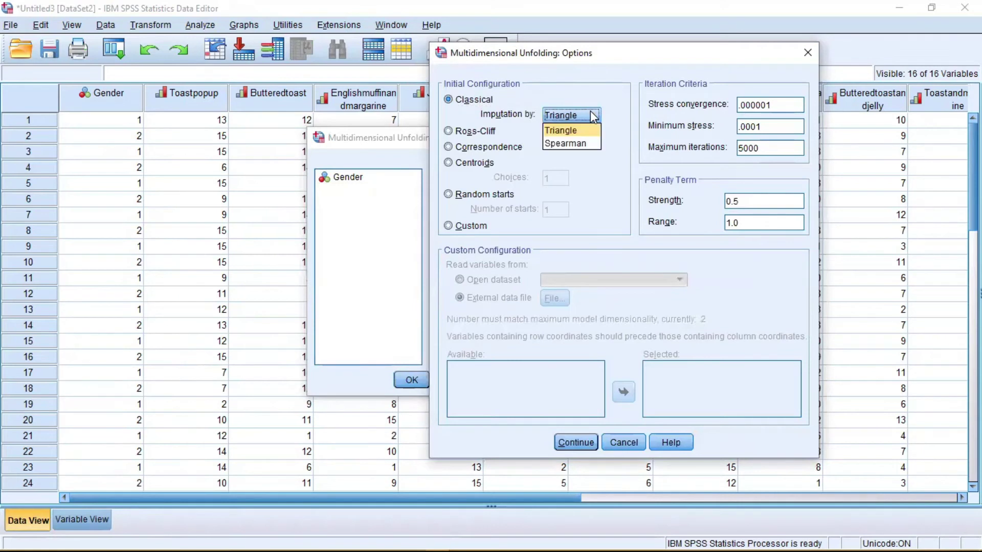
pyautogui.click(574, 143)
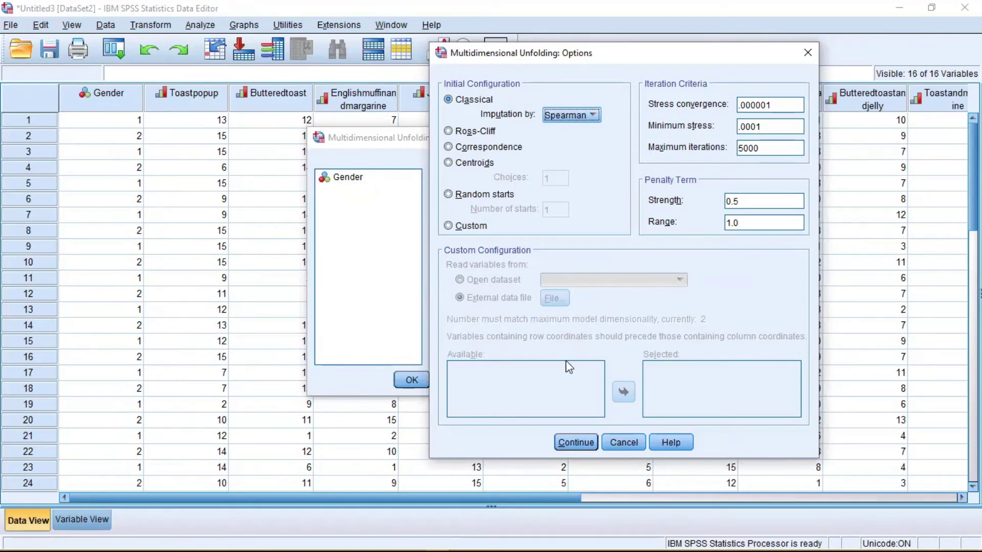
pyautogui.click(576, 442)
pyautogui.click(410, 380)
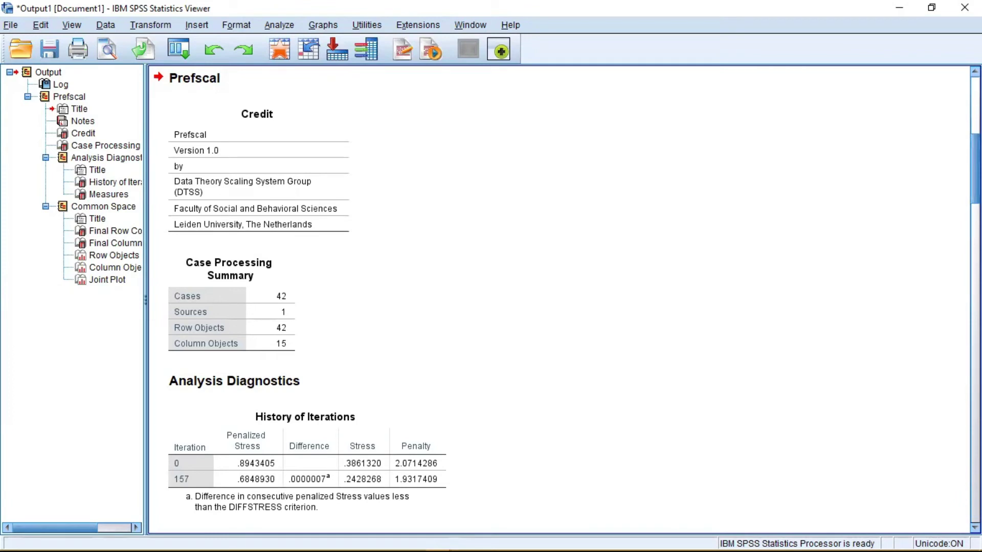
# Step: Review the Prefscal output, from the iteration history and Measures table through the final coordinates to the Joint Plot
pyautogui.scroll(2, 563, 302)
pyautogui.scroll(-2, 562, 302)
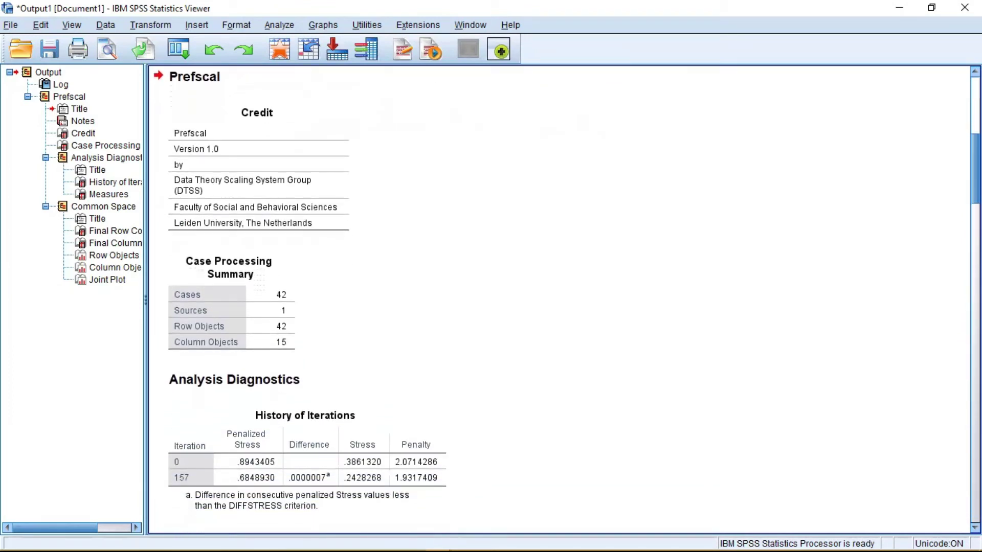
pyautogui.scroll(-15, 277, 97)
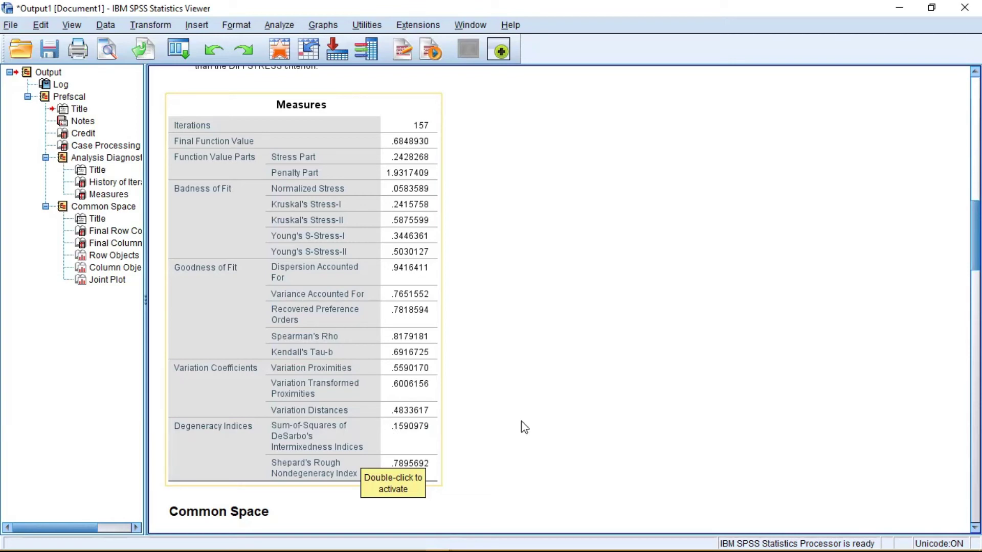
pyautogui.scroll(-15, 654, 462)
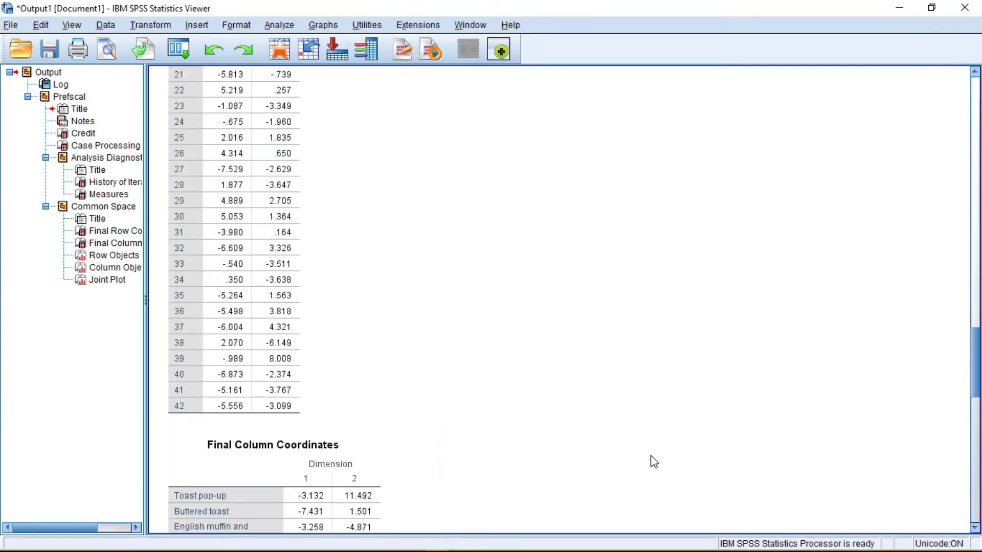
pyautogui.scroll(-10, 654, 462)
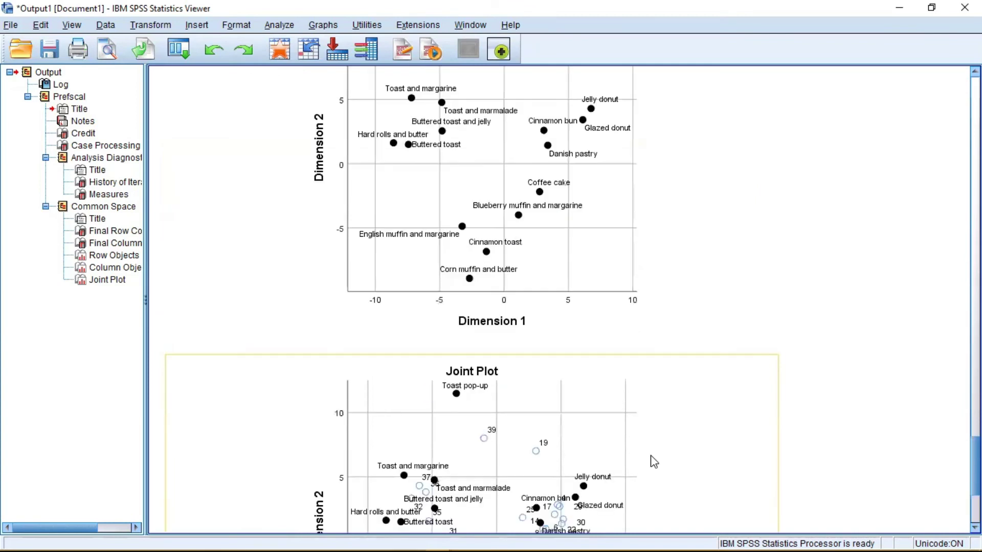
pyautogui.scroll(-5, 653, 462)
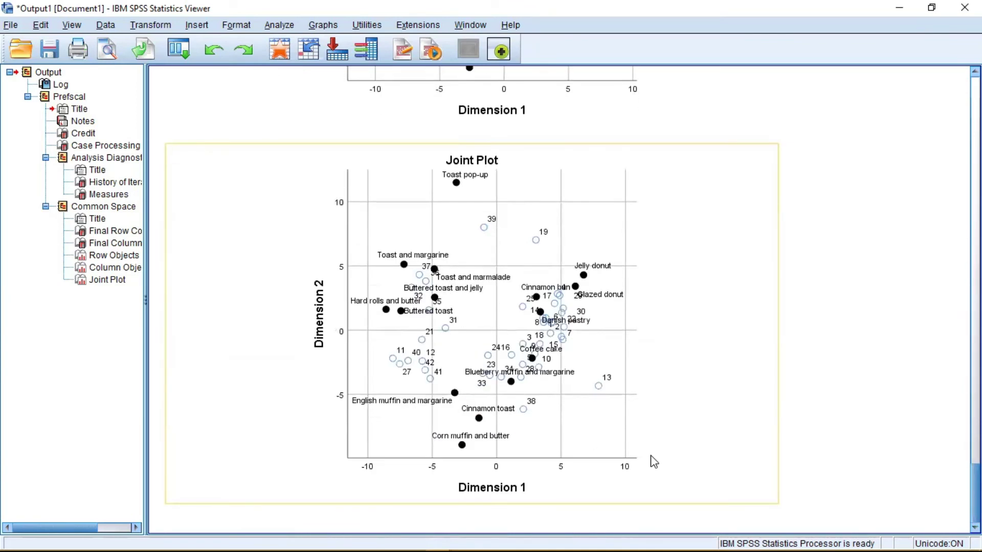